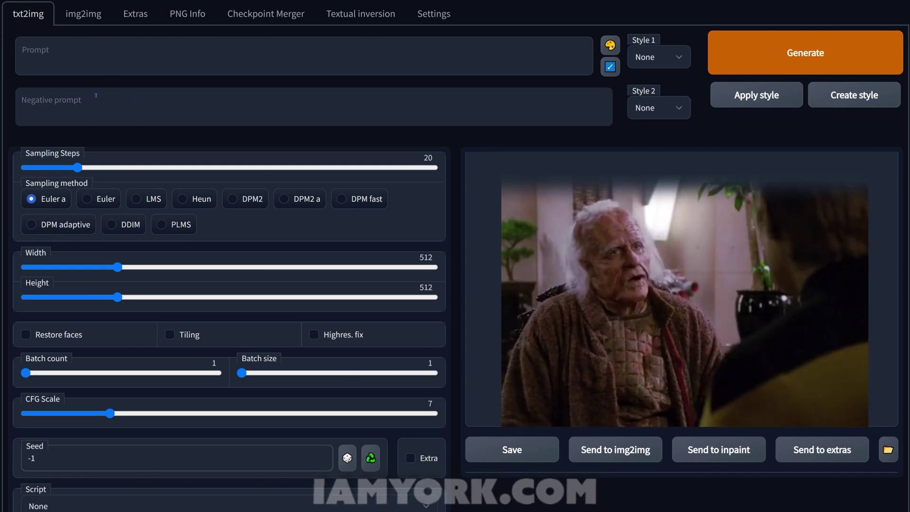
# Switch to the img2img tab of the web UI
pyautogui.click(87, 19)
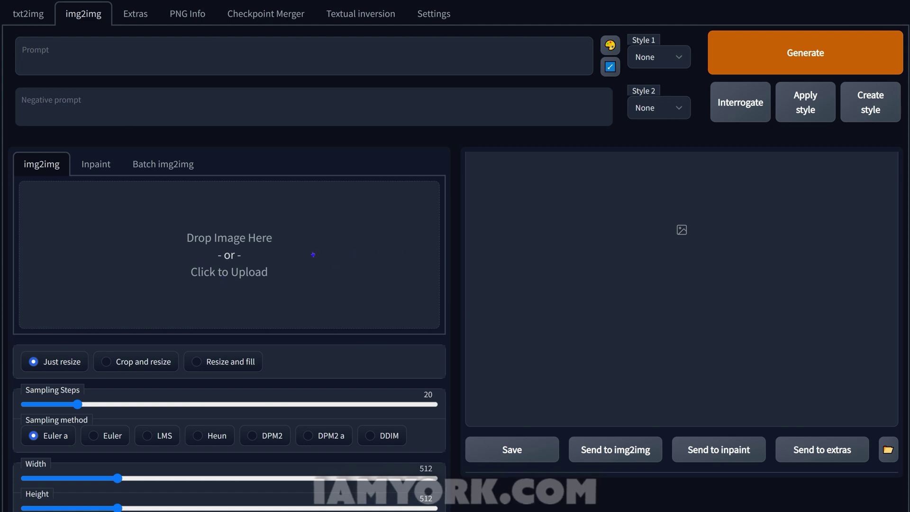
# Load Hfull_00018 from HUM_in as the input image and interrogate it for a prompt
pyautogui.click(250, 273)
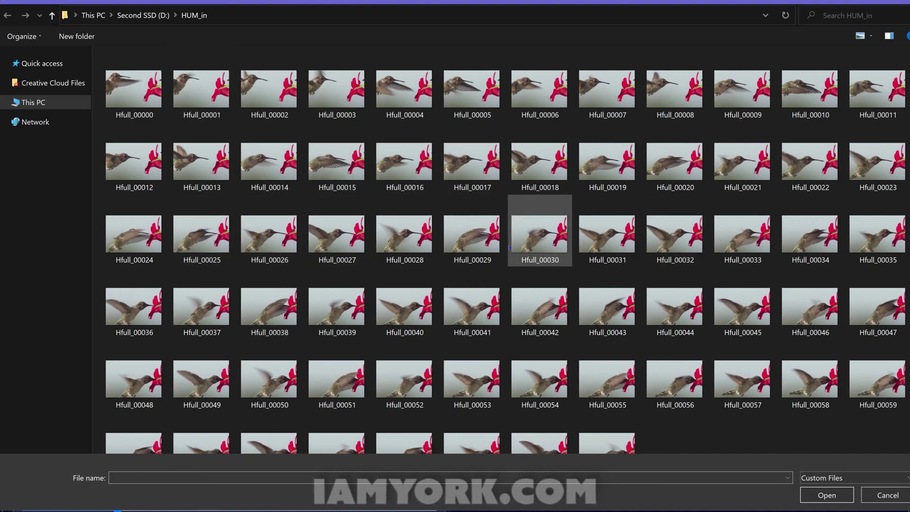
pyautogui.click(536, 165)
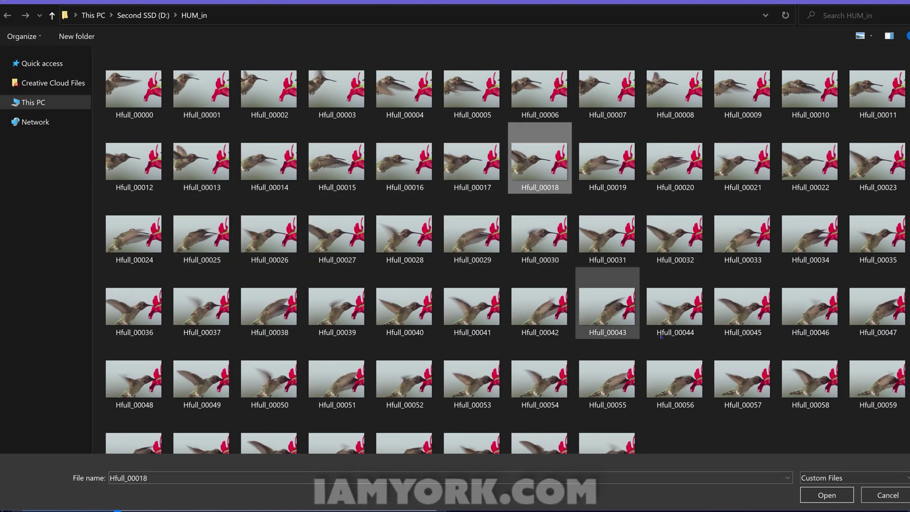
pyautogui.click(826, 496)
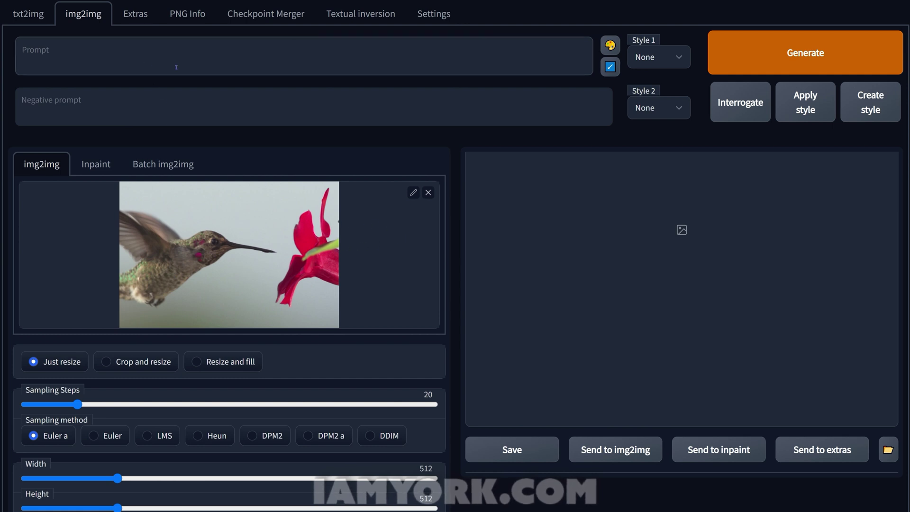
pyautogui.click(246, 58)
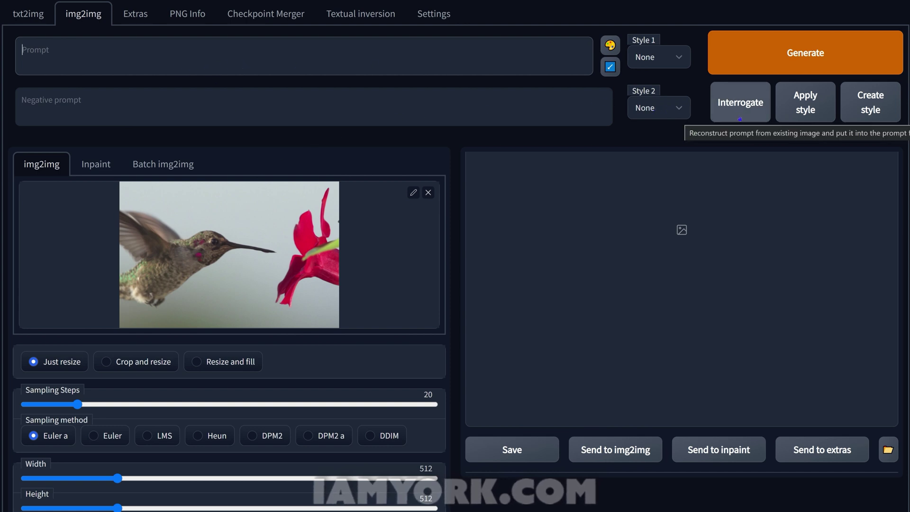
pyautogui.click(740, 119)
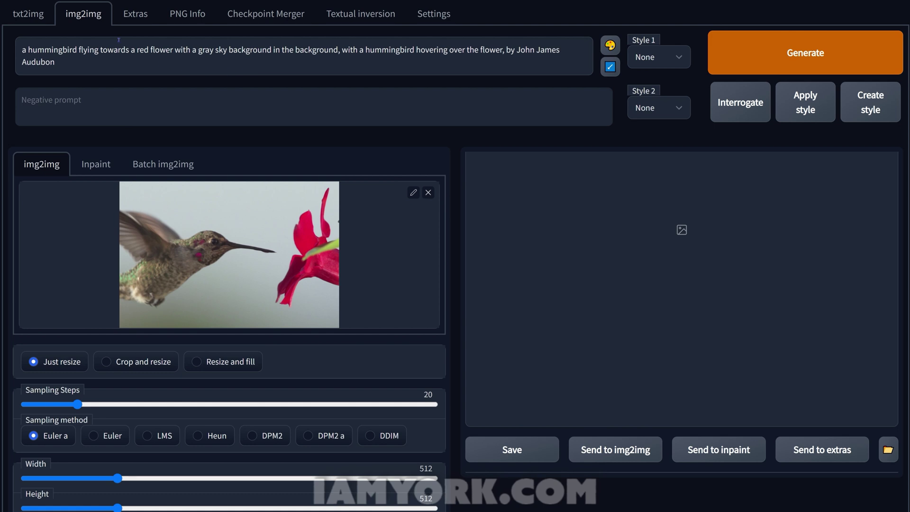
# Trim the interrogated prompt down to 'a hummingbird flying'
pyautogui.moveTo(99, 51); pyautogui.dragTo(175, 67)
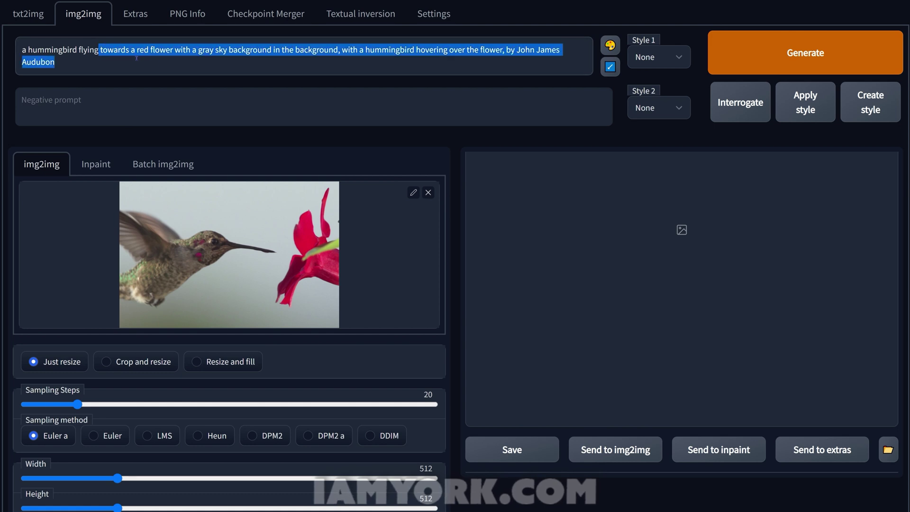
pyautogui.press('BackSpace')
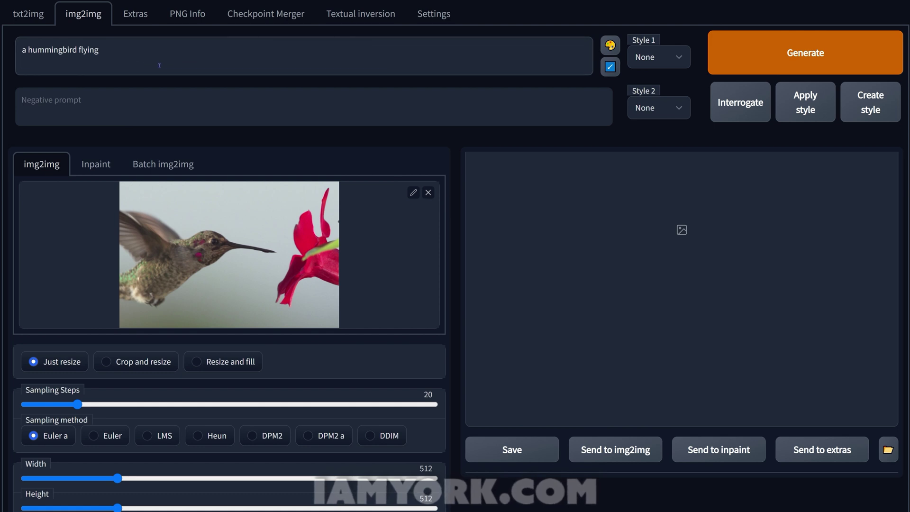
pyautogui.click(652, 61)
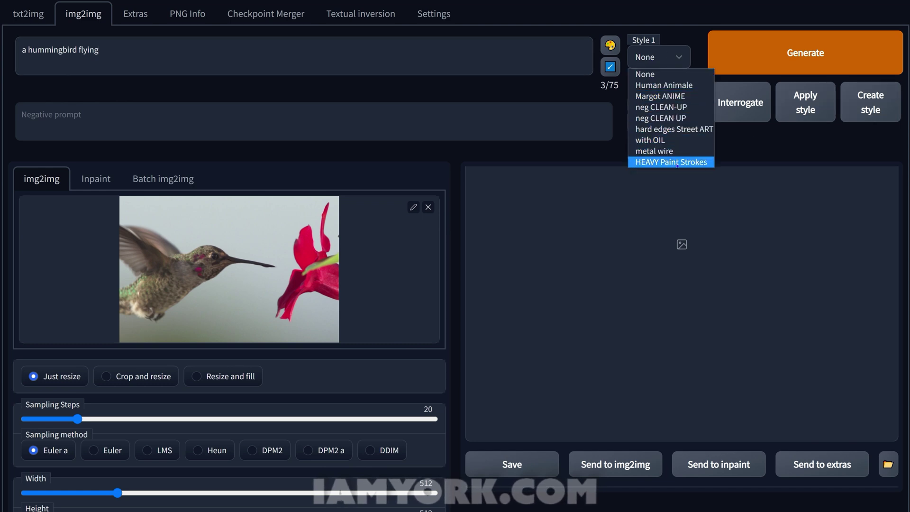
# Apply the HEAVY Paint Strokes style and delete the duplicated 'a hummingbird flying' phrase
pyautogui.click(677, 162)
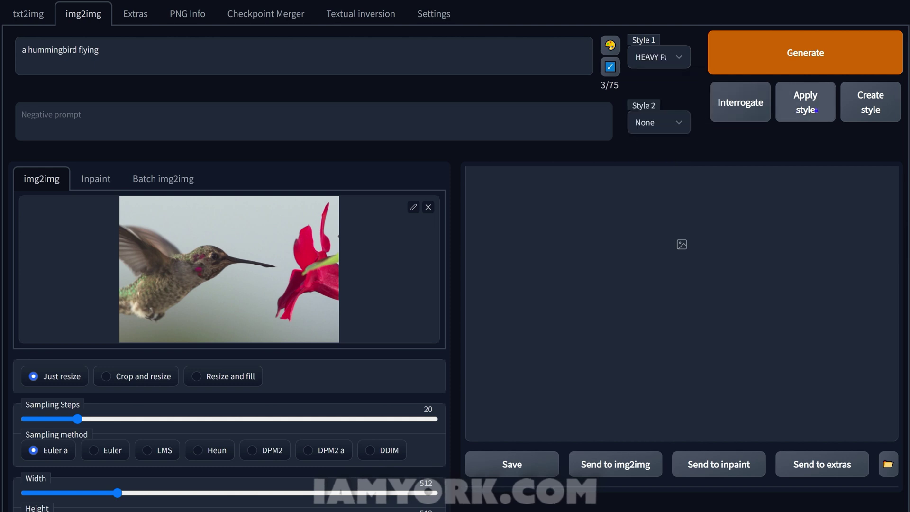
pyautogui.click(805, 102)
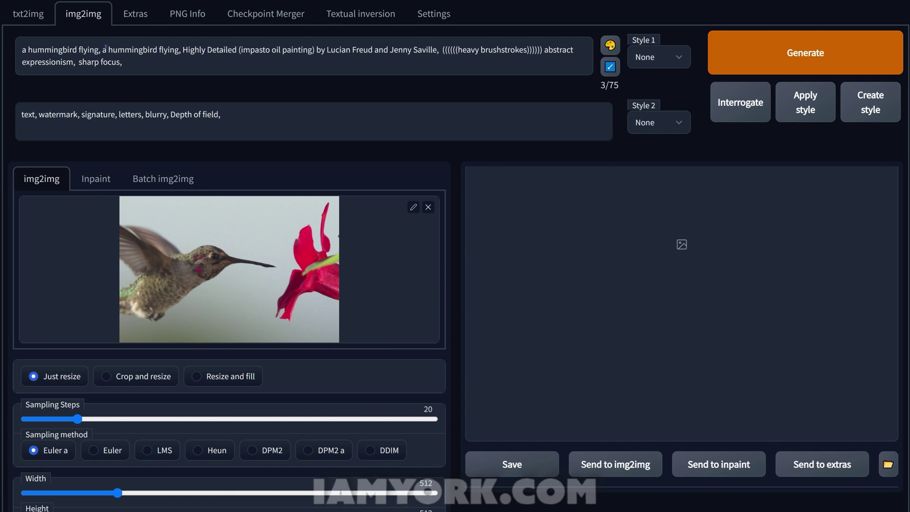
pyautogui.moveTo(106, 49); pyautogui.dragTo(22, 49)
pyautogui.press('BackSpace')
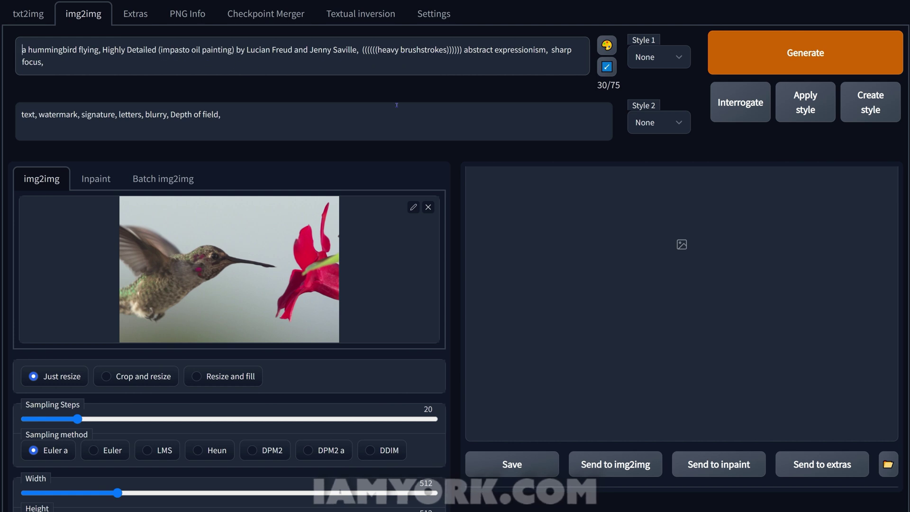
# Set width to 768, sampling method to Euler and sampling steps to 130
pyautogui.scroll(-1, 420, 231)
pyautogui.scroll(1, 413, 237)
pyautogui.scroll(-1, 402, 244)
pyautogui.scroll(1, 402, 244)
pyautogui.scroll(-4, 269, 254)
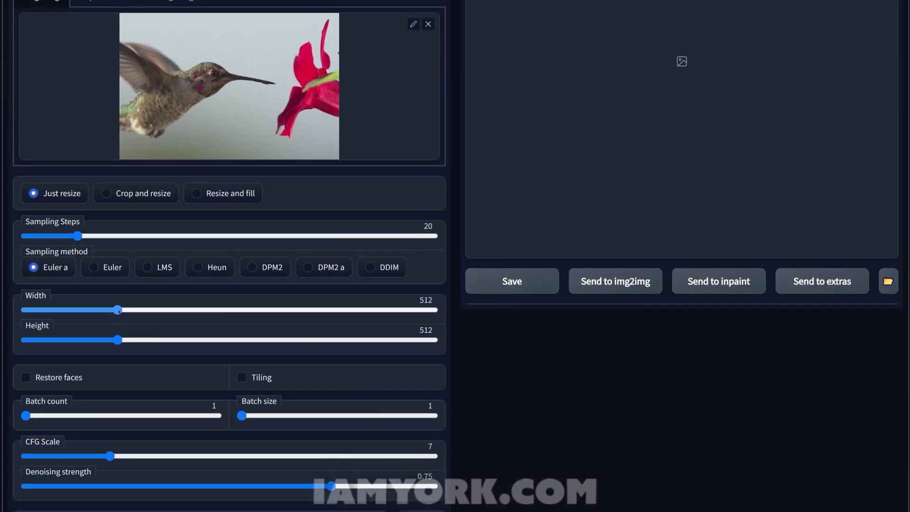
pyautogui.moveTo(118, 310); pyautogui.dragTo(176, 314)
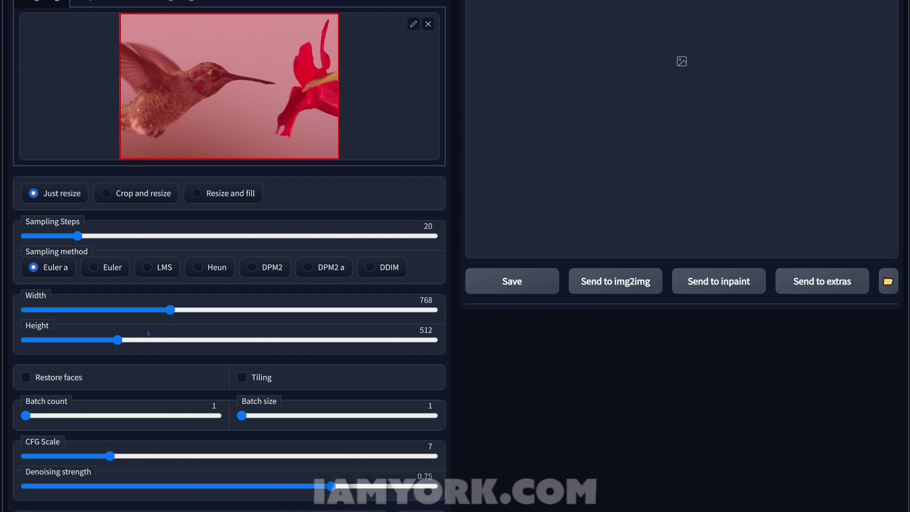
pyautogui.scroll(1, 228, 256)
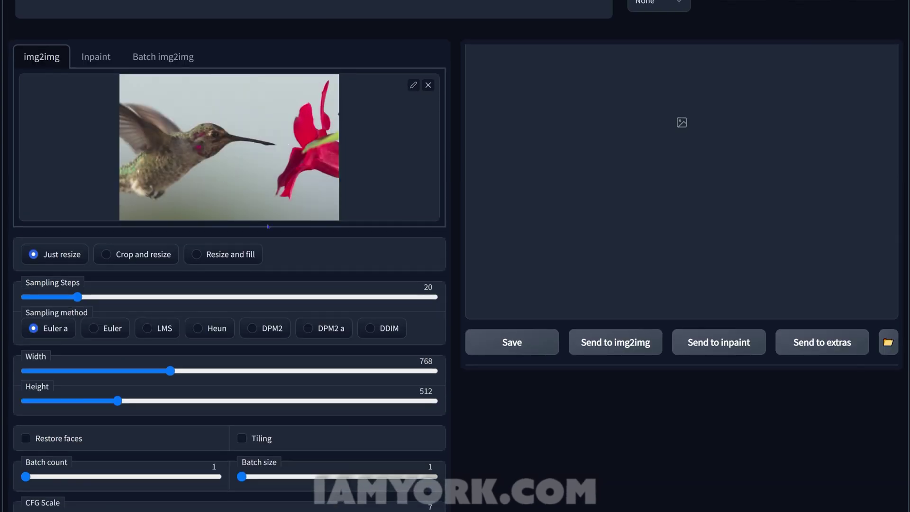
pyautogui.scroll(-3, 269, 227)
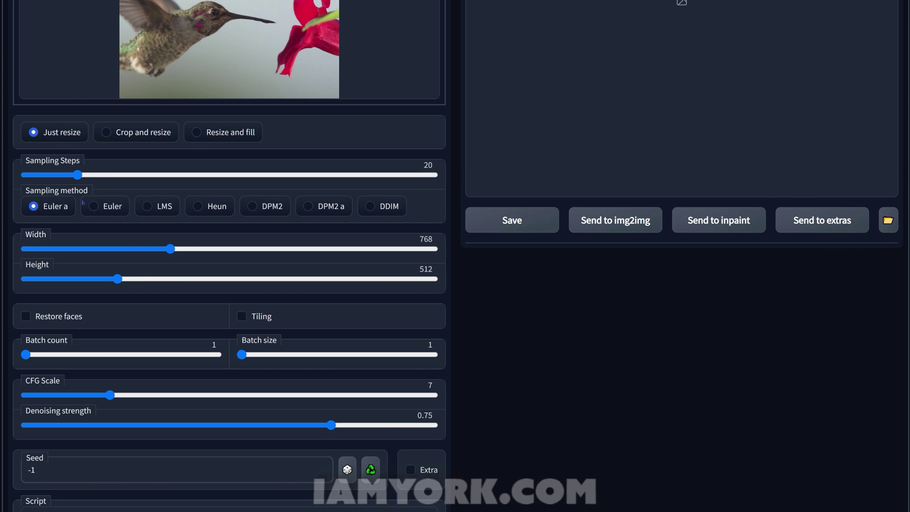
pyautogui.scroll(2, 83, 203)
pyautogui.click(95, 268)
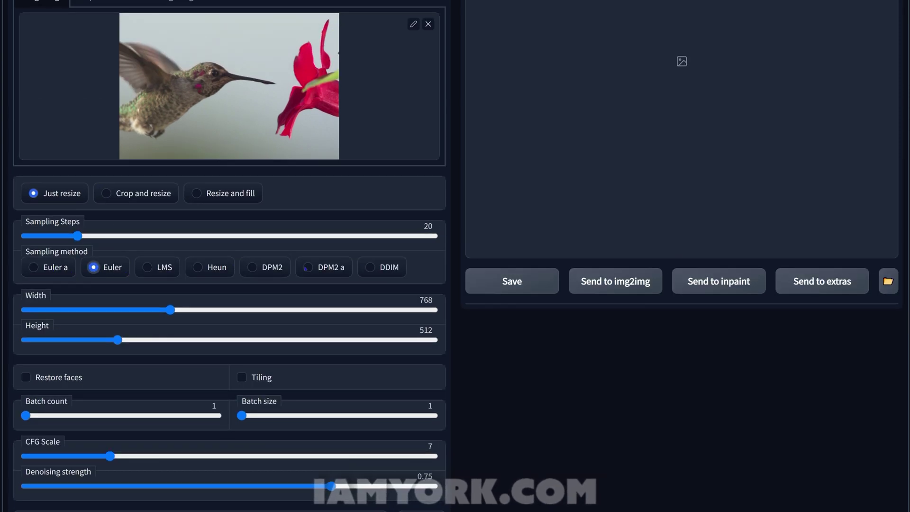
pyautogui.moveTo(77, 237); pyautogui.dragTo(379, 245)
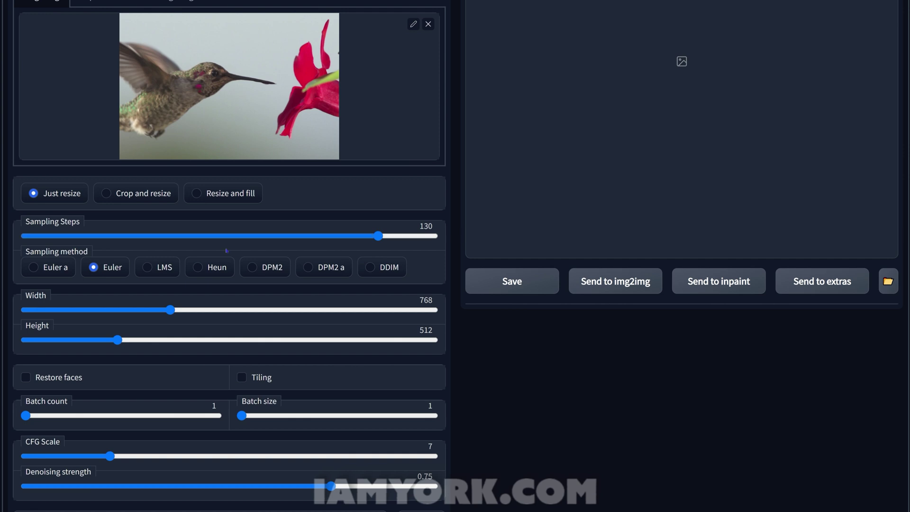
pyautogui.scroll(-3, 227, 253)
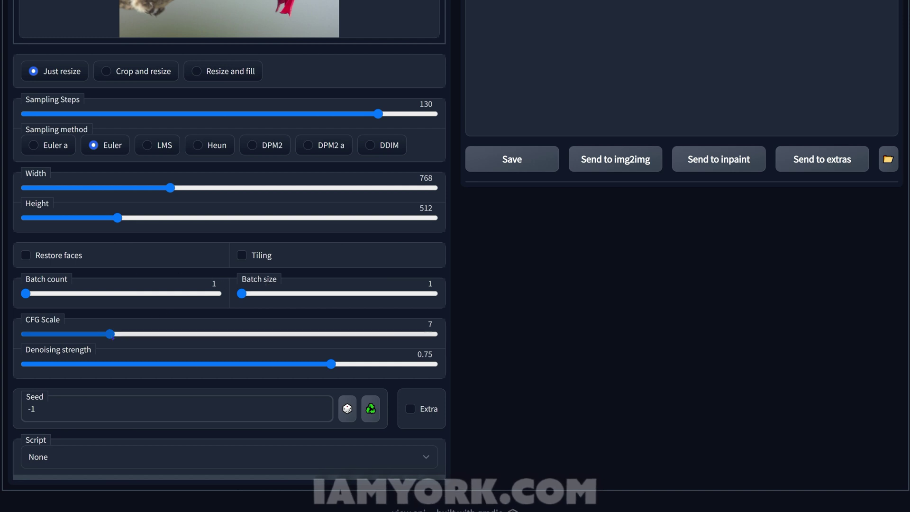
pyautogui.moveTo(112, 335); pyautogui.dragTo(236, 340)
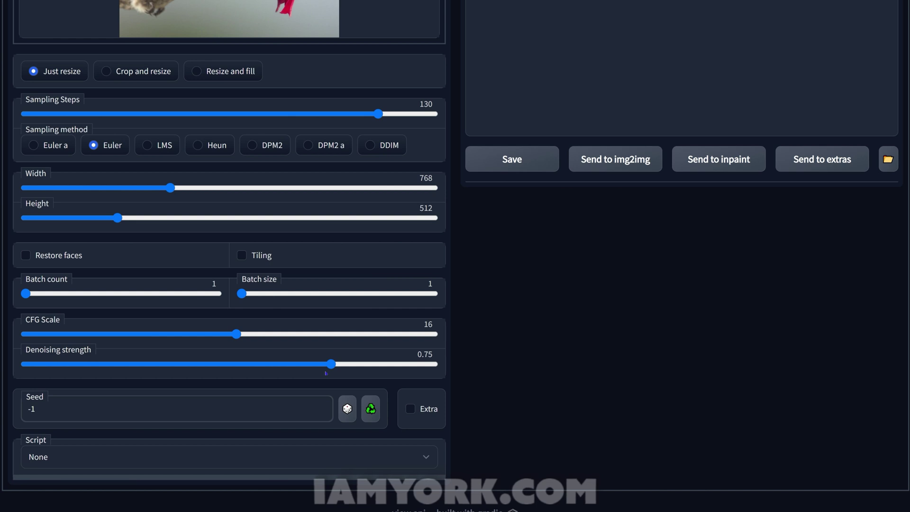
pyautogui.moveTo(328, 372); pyautogui.dragTo(189, 364)
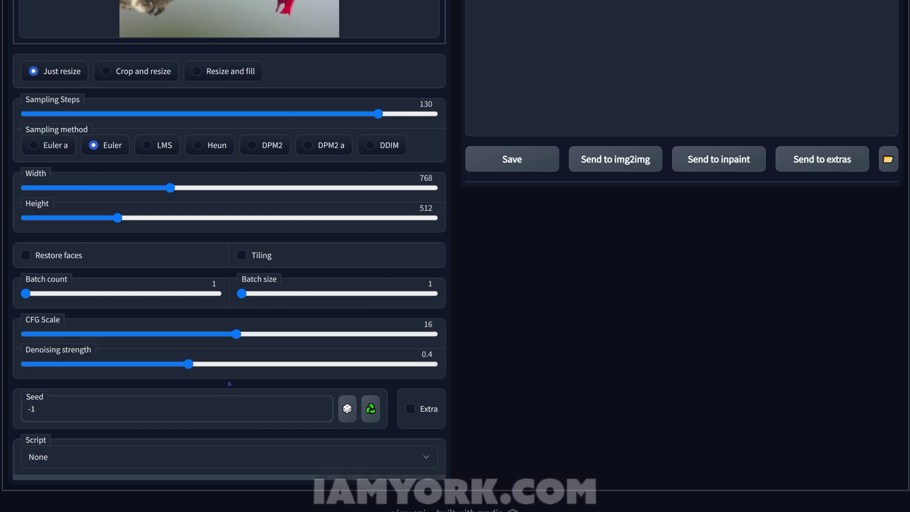
pyautogui.scroll(-1, 230, 381)
pyautogui.scroll(-1, 229, 382)
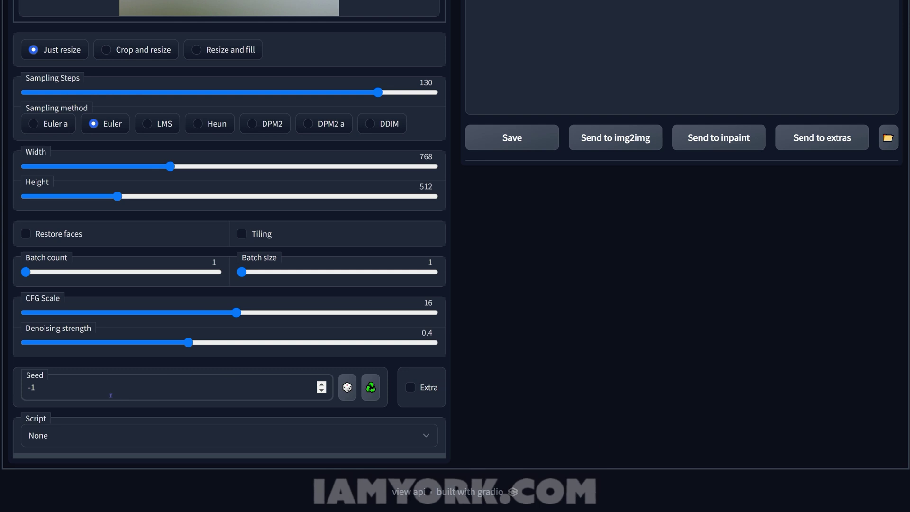
pyautogui.moveTo(110, 396); pyautogui.dragTo(18, 382)
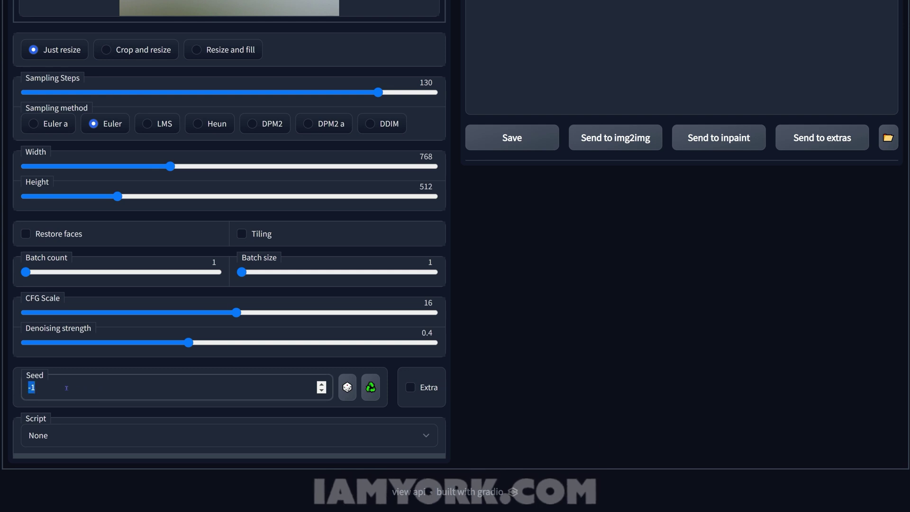
pyautogui.write('41')
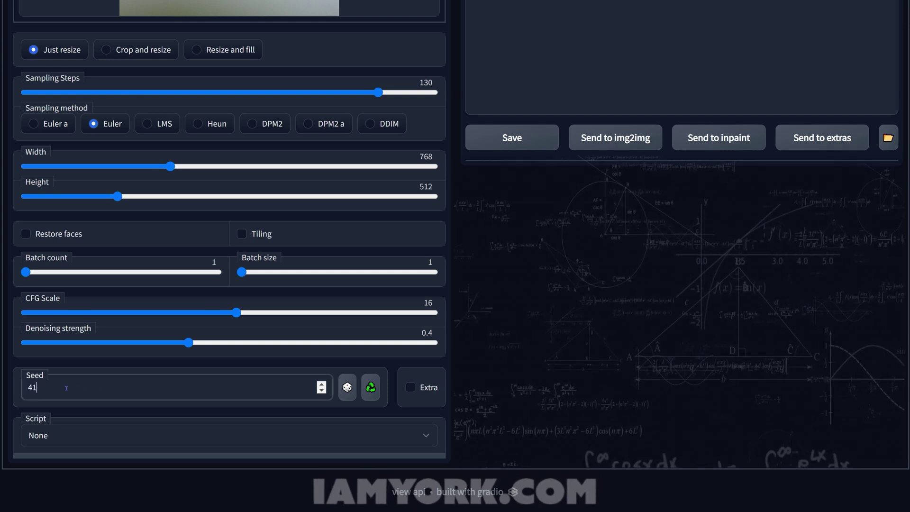
pyautogui.write('541')
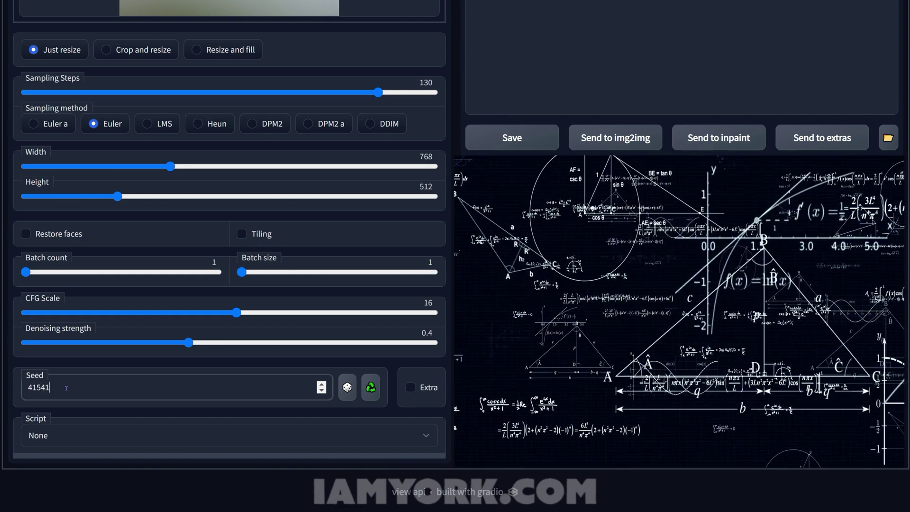
pyautogui.write('6')
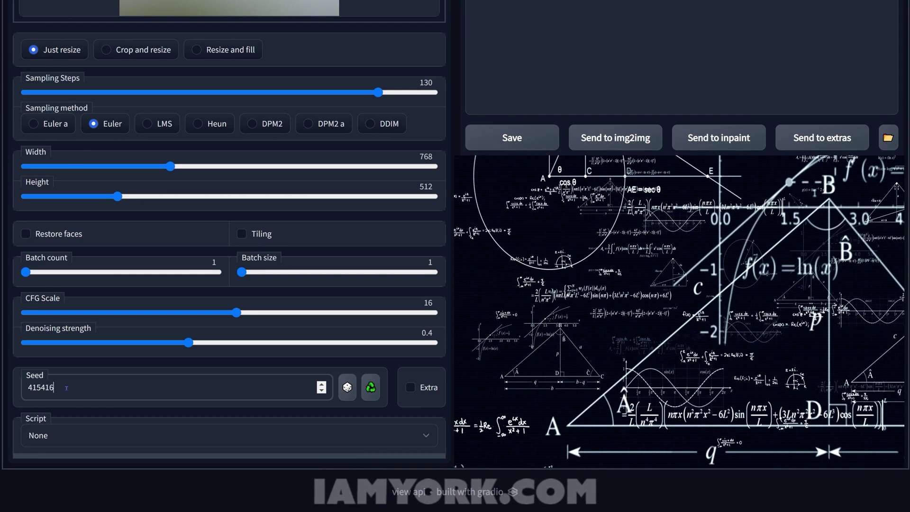
pyautogui.write('7315')
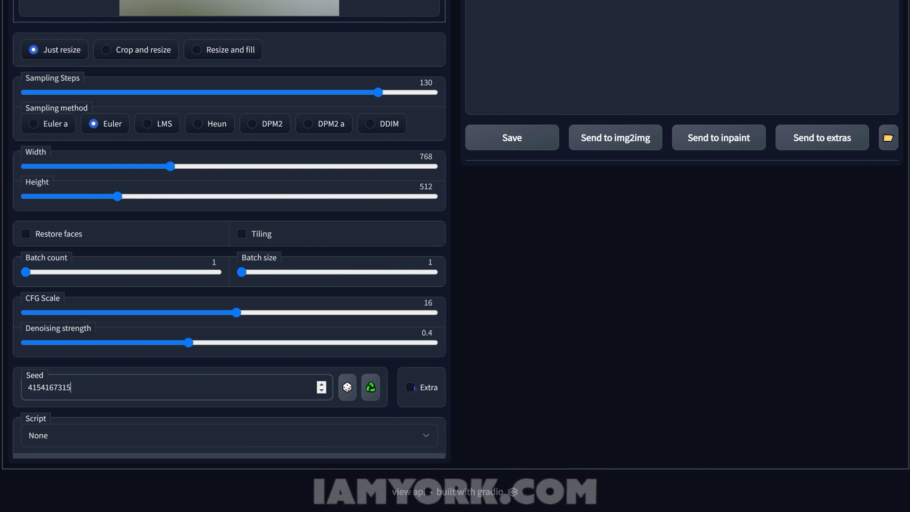
pyautogui.click(411, 388)
pyautogui.scroll(-1, 235, 374)
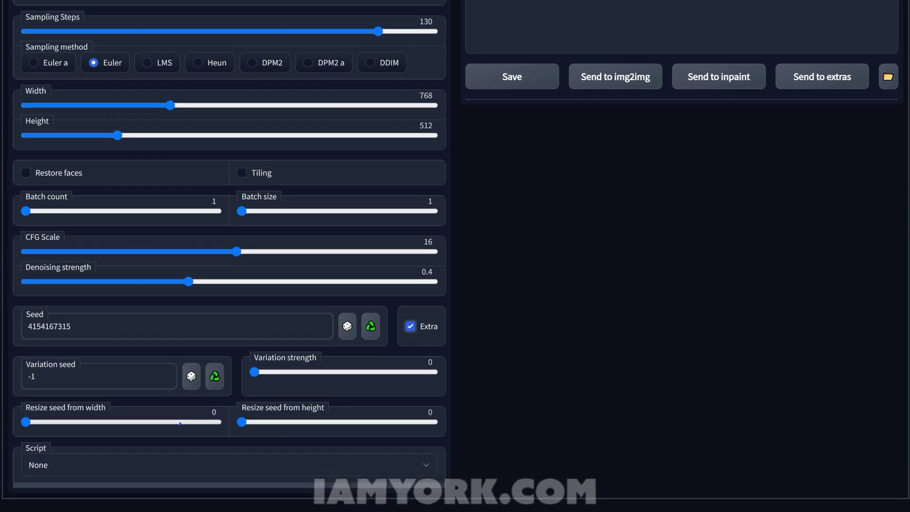
pyautogui.click(411, 326)
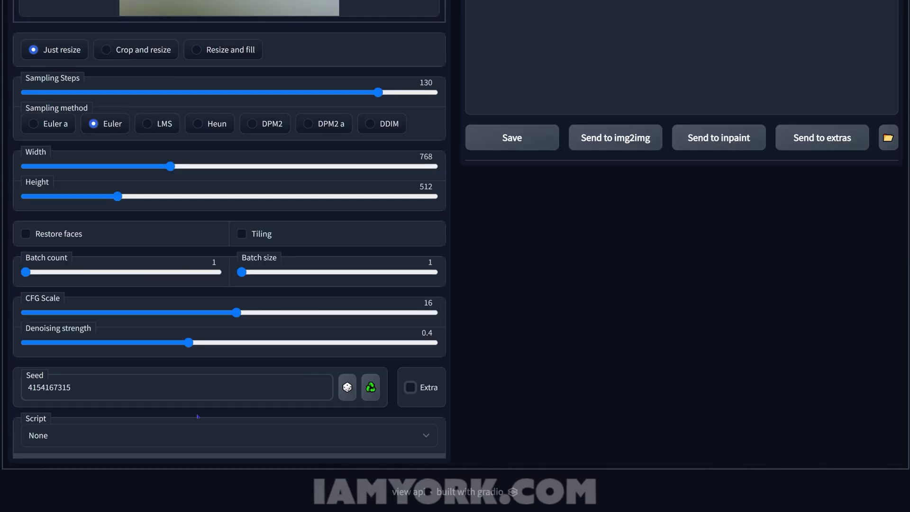
pyautogui.click(186, 439)
pyautogui.press('Escape')
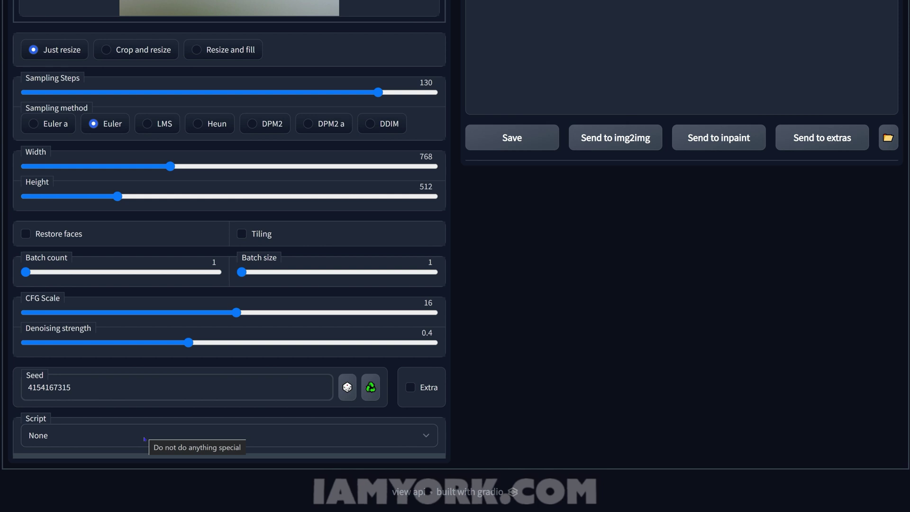
pyautogui.click(135, 441)
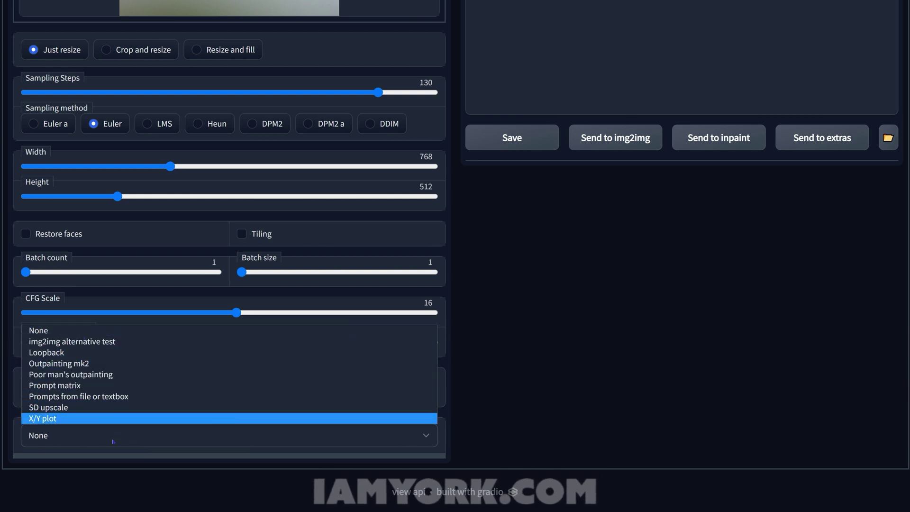
pyautogui.click(169, 435)
pyautogui.scroll(1, 169, 435)
pyautogui.scroll(-1, 180, 446)
pyautogui.scroll(2, 189, 455)
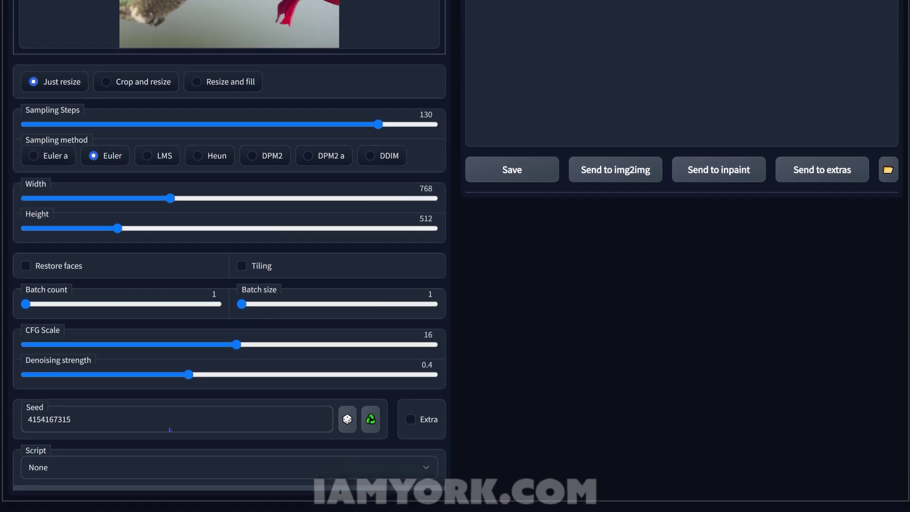
pyautogui.scroll(-1, 209, 474)
pyautogui.scroll(4, 210, 488)
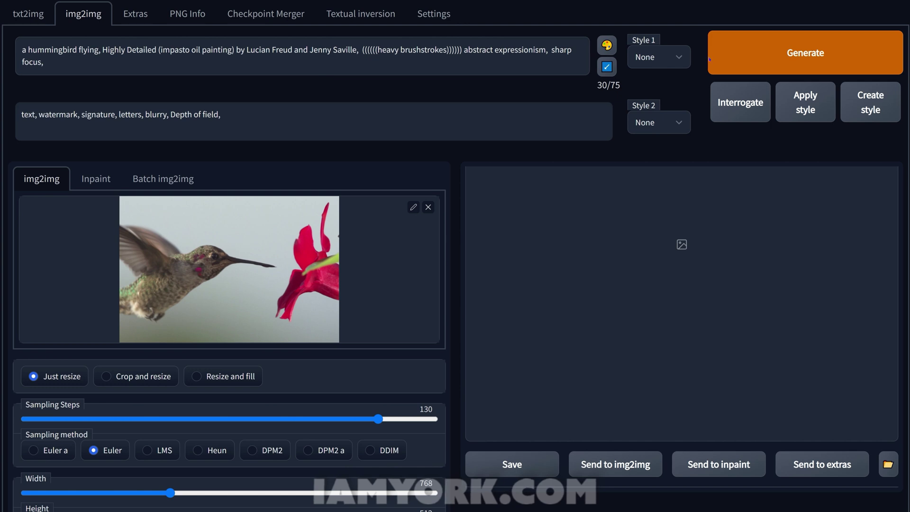
# Generate the impasto oil-painting version of the hummingbird frame
pyautogui.click(772, 54)
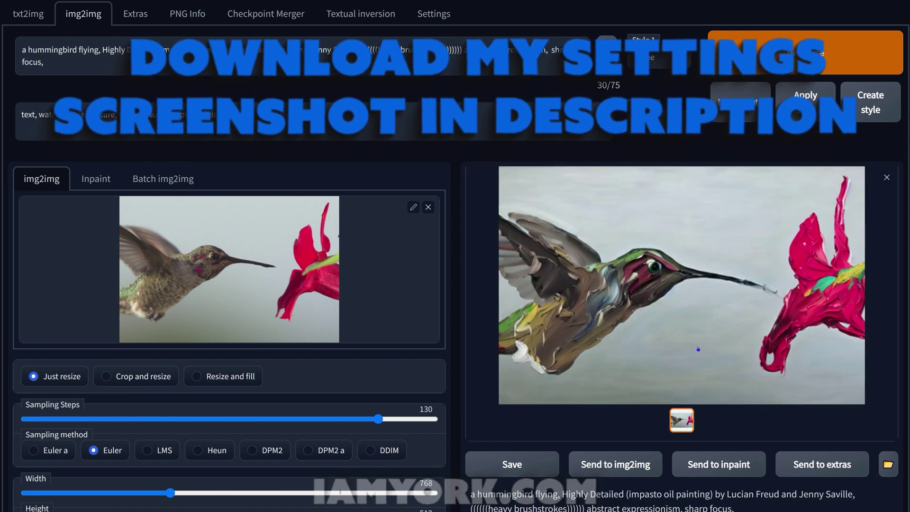
pyautogui.click(436, 20)
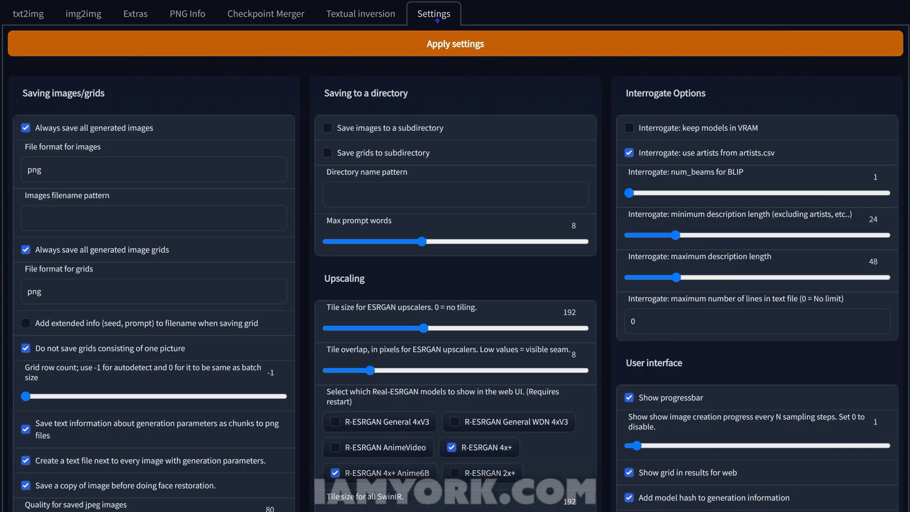
pyautogui.scroll(-2, 39, 402)
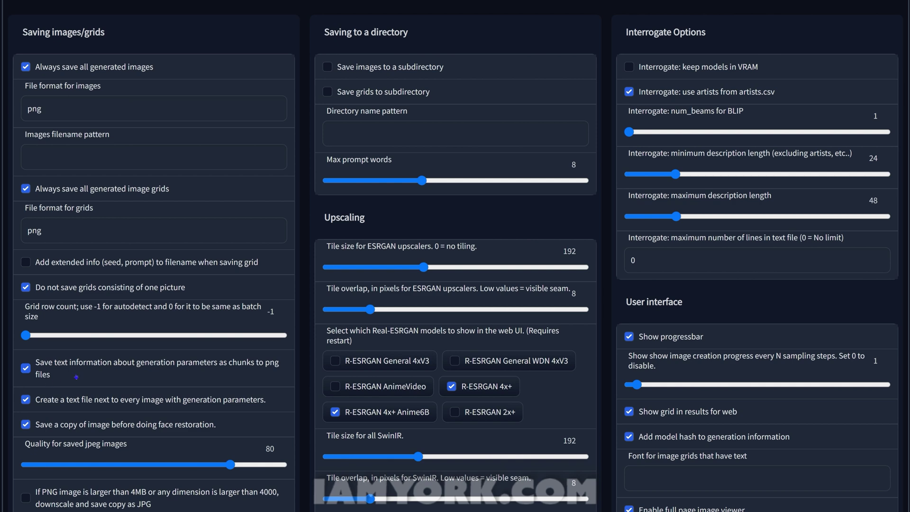
pyautogui.scroll(2, 144, 379)
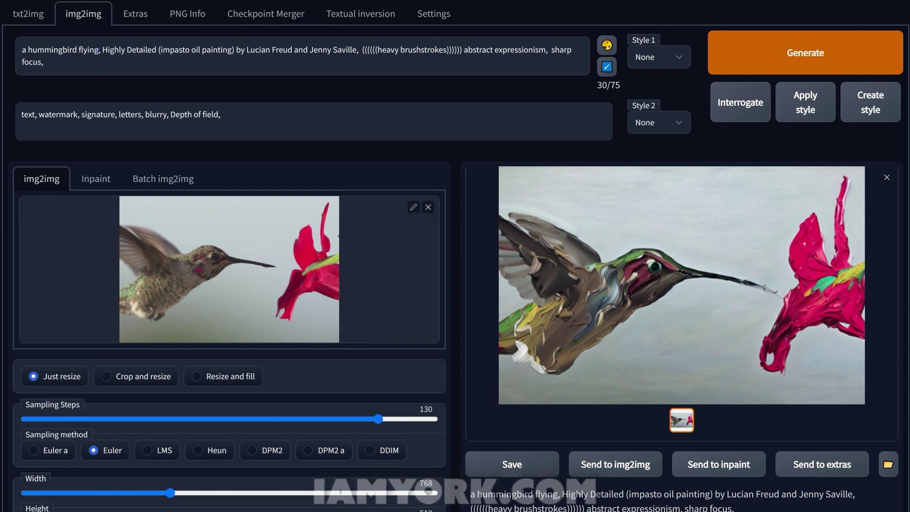
# Render without 'a hummingbird flying,', then start the prompt with 'a flying hummingbird,'
pyautogui.moveTo(100, 48); pyautogui.dragTo(13, 49)
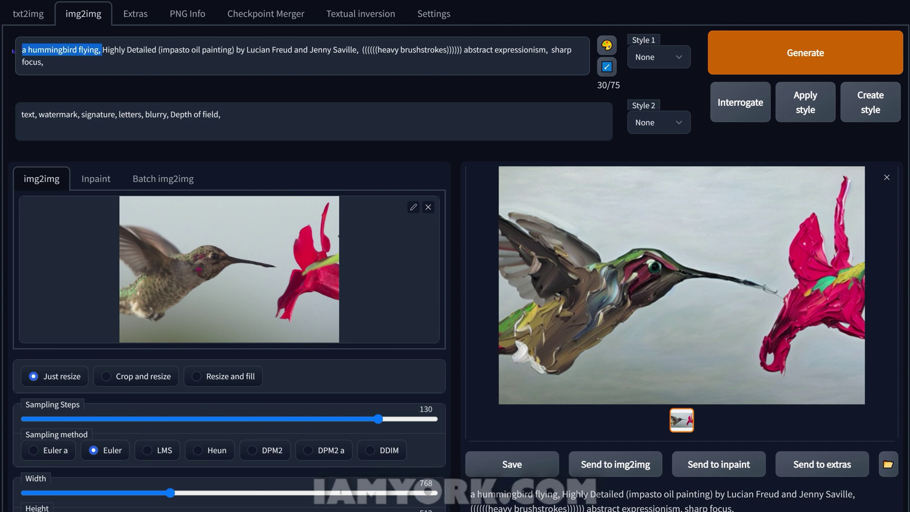
pyautogui.press('BackSpace')
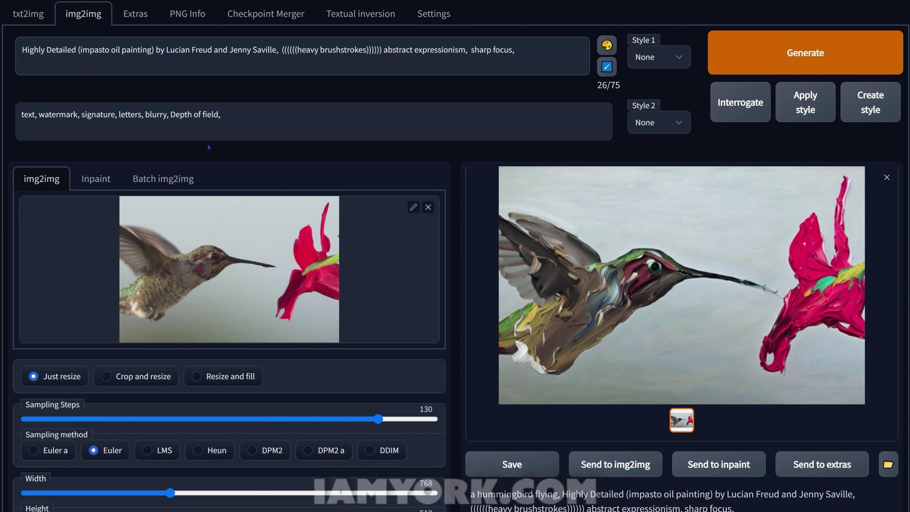
pyautogui.click(768, 67)
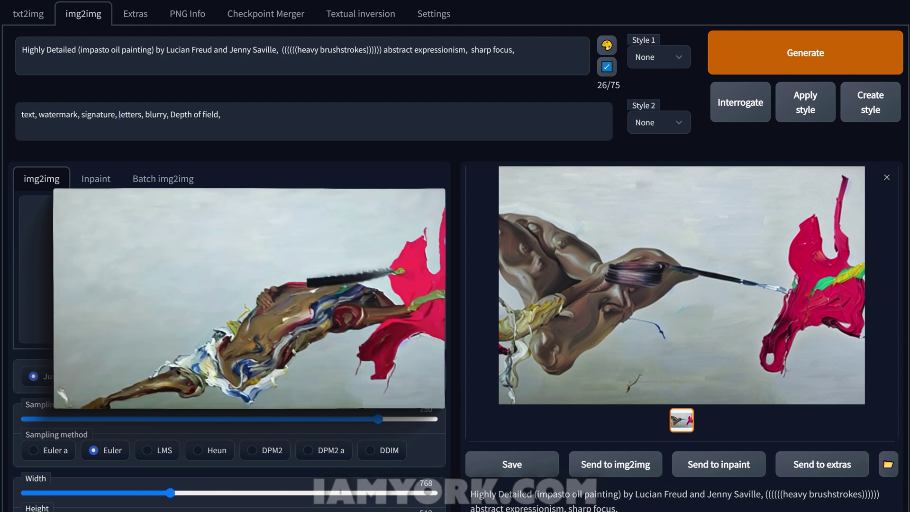
pyautogui.click(22, 49)
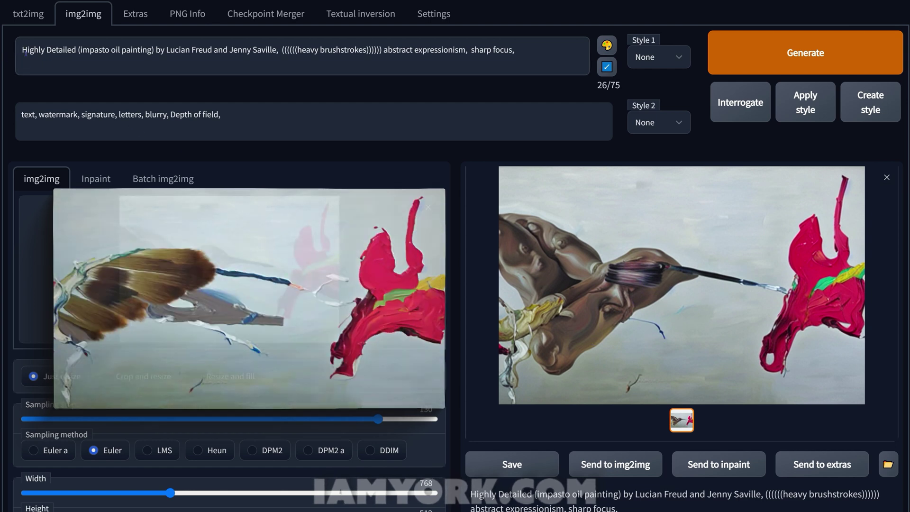
pyautogui.write('a flying humm')
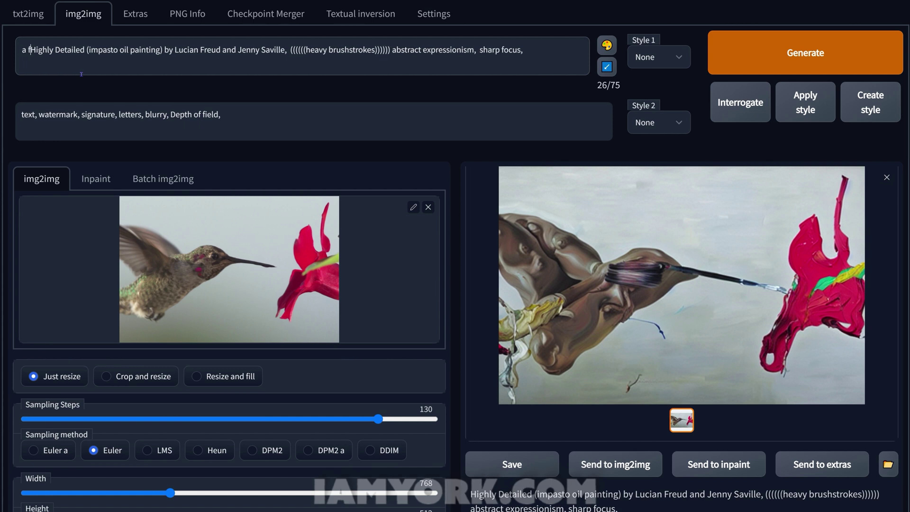
pyautogui.write('ingbird')
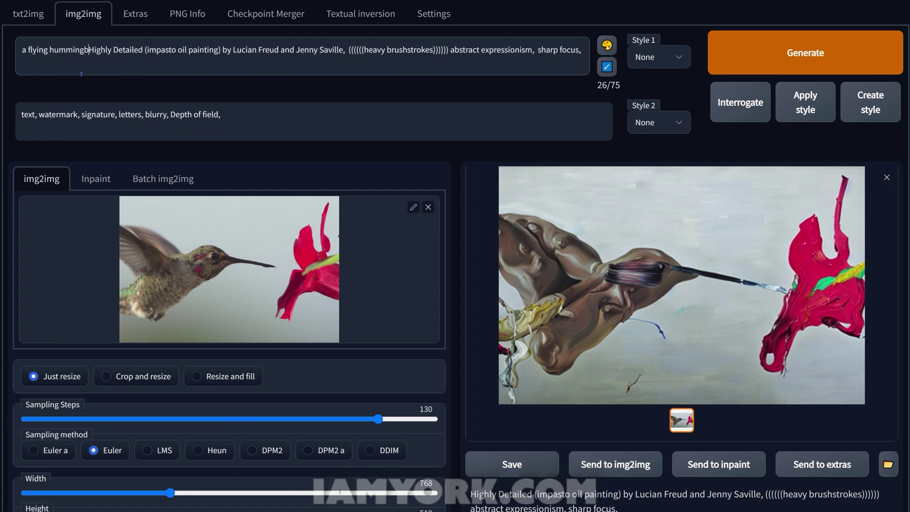
pyautogui.write(',')
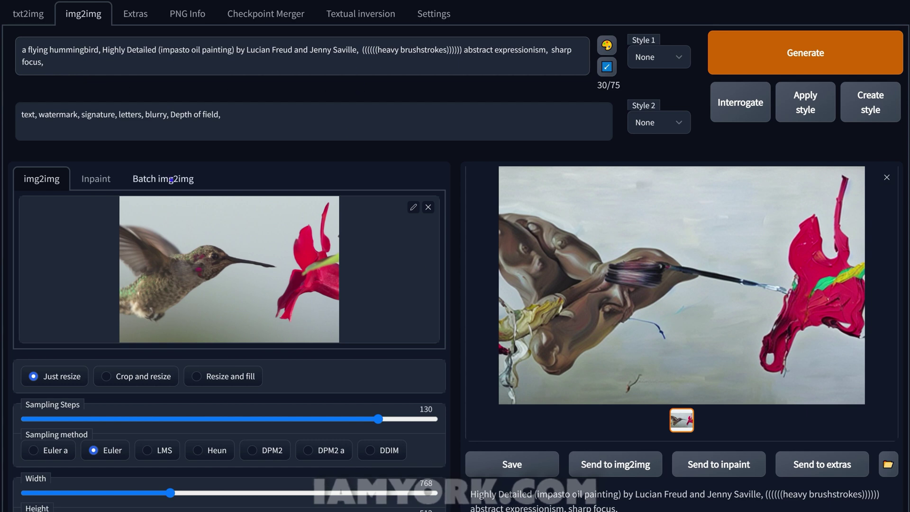
# Switch to Batch img2img and review the D:\HUM_in input and D:\HUM_out output directories
pyautogui.click(171, 180)
pyautogui.scroll(-1, 92, 174)
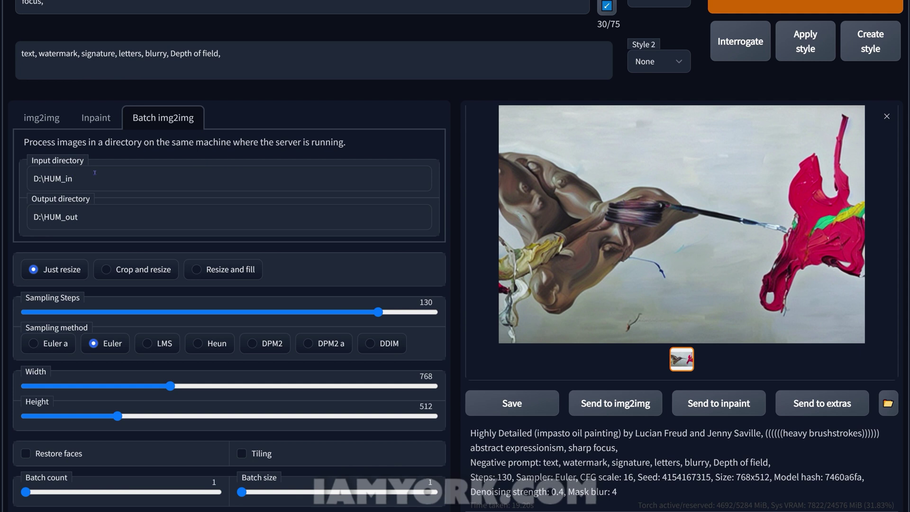
pyautogui.scroll(1, 95, 172)
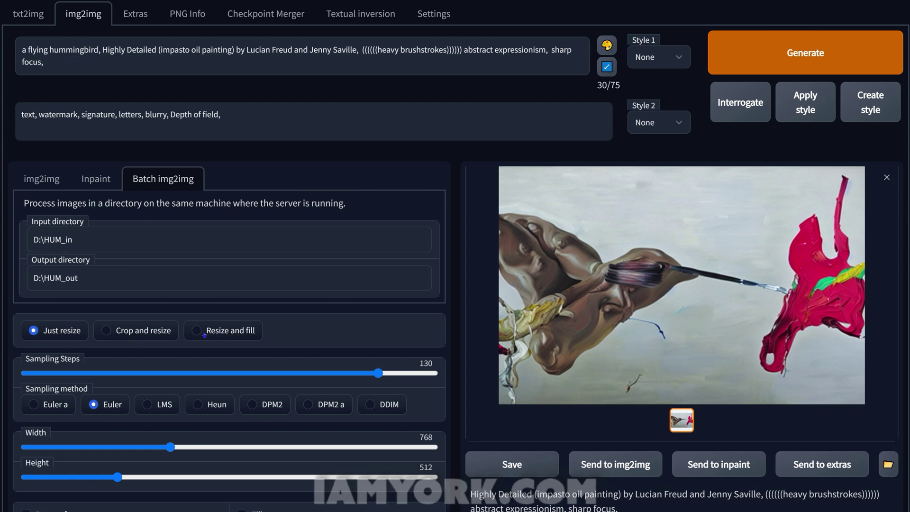
pyautogui.scroll(-1, 204, 335)
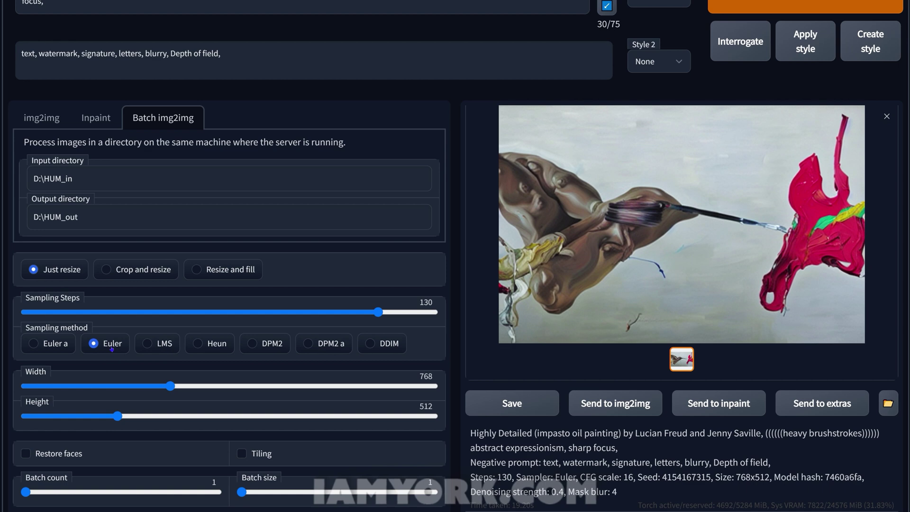
pyautogui.scroll(-1, 142, 344)
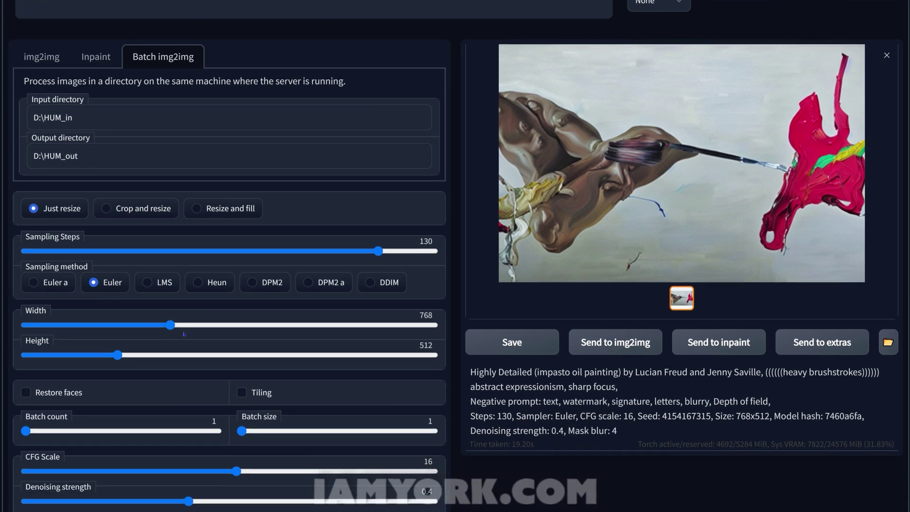
pyautogui.scroll(-1, 196, 334)
pyautogui.scroll(-2, 242, 395)
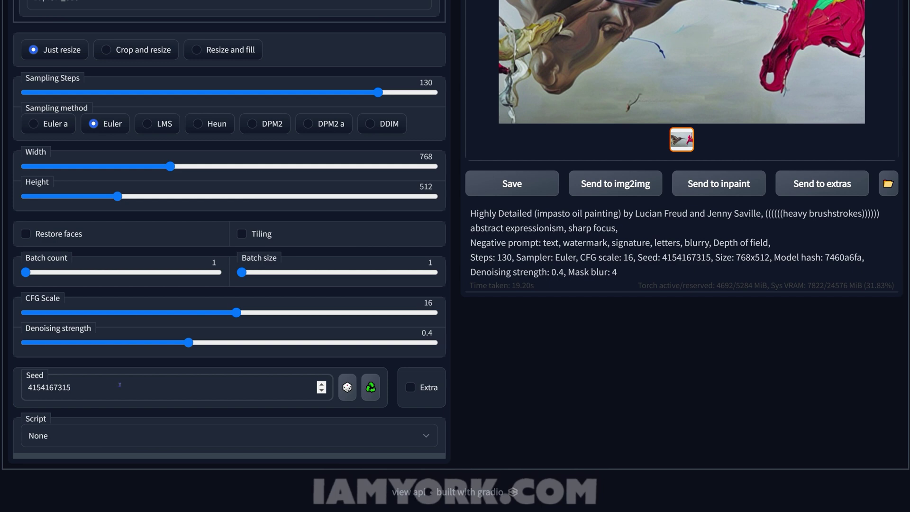
pyautogui.scroll(5, 180, 380)
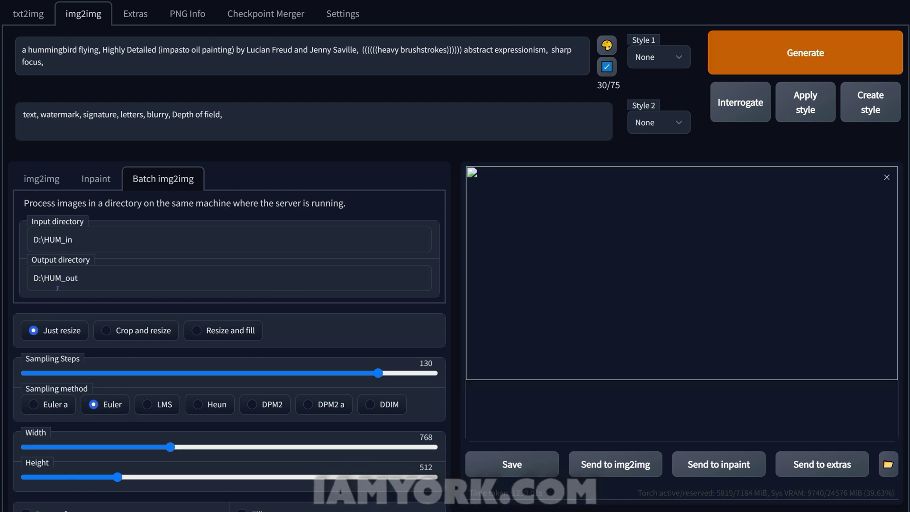
# Select, then deselect, the D:\HUM_out output directory path
pyautogui.tripleClick(109, 276)
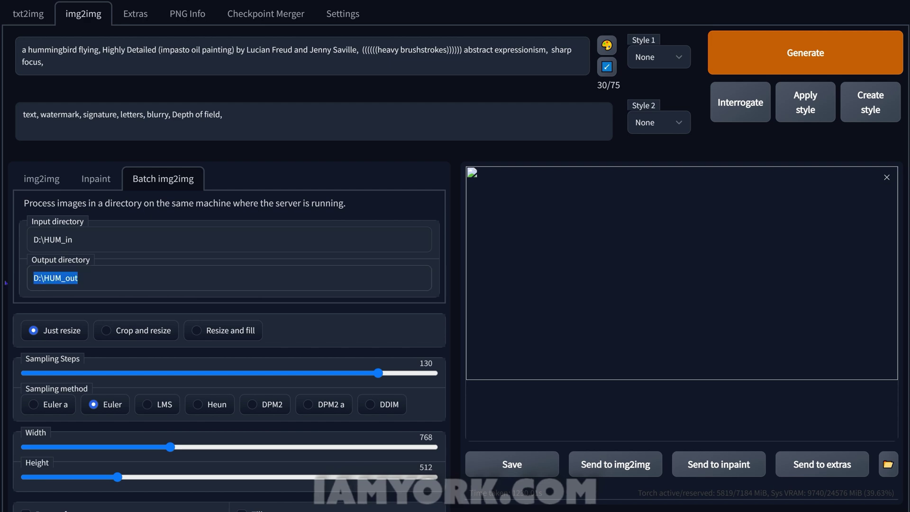
pyautogui.click(139, 271)
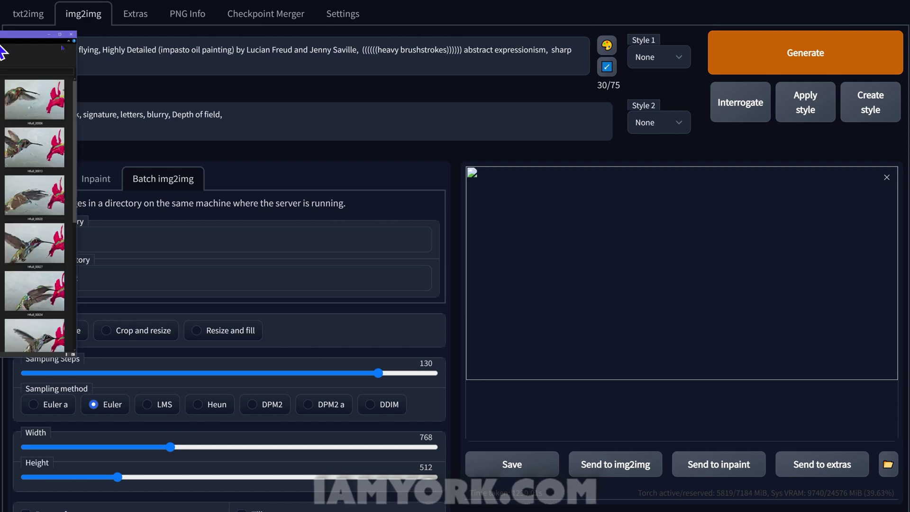
# Maximize the D:\HUM_out window and scroll through its 68 painted hummingbird frames from Hfull_00000
pyautogui.moveTo(583, 30); pyautogui.dragTo(768, 67)
pyautogui.click(826, 61)
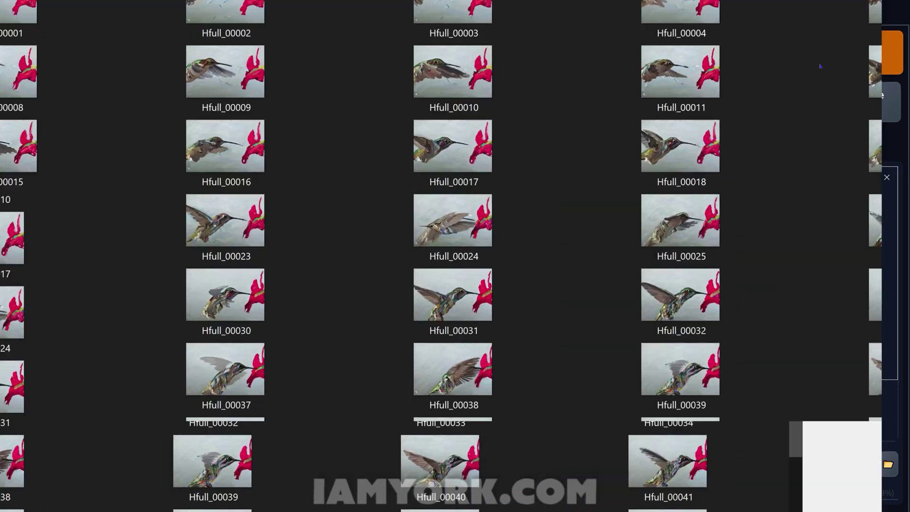
pyautogui.scroll(-5, 210, 260)
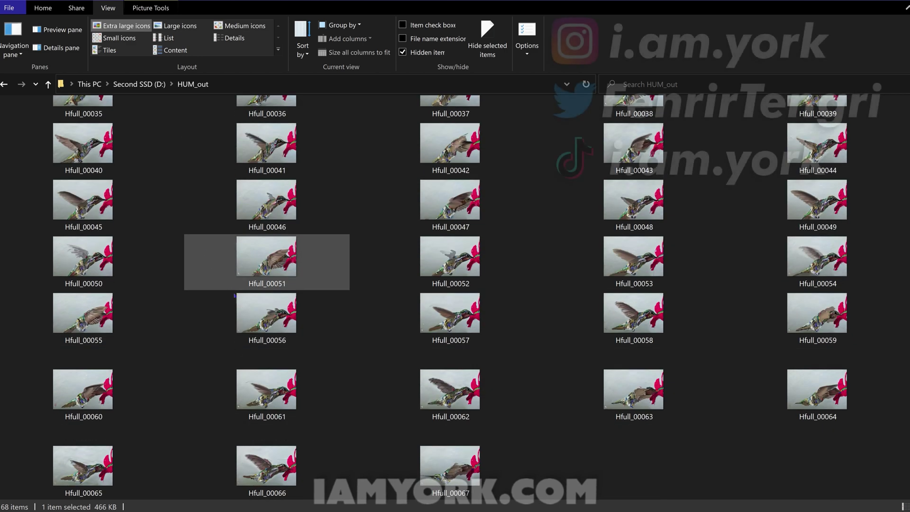
pyautogui.scroll(5, 211, 260)
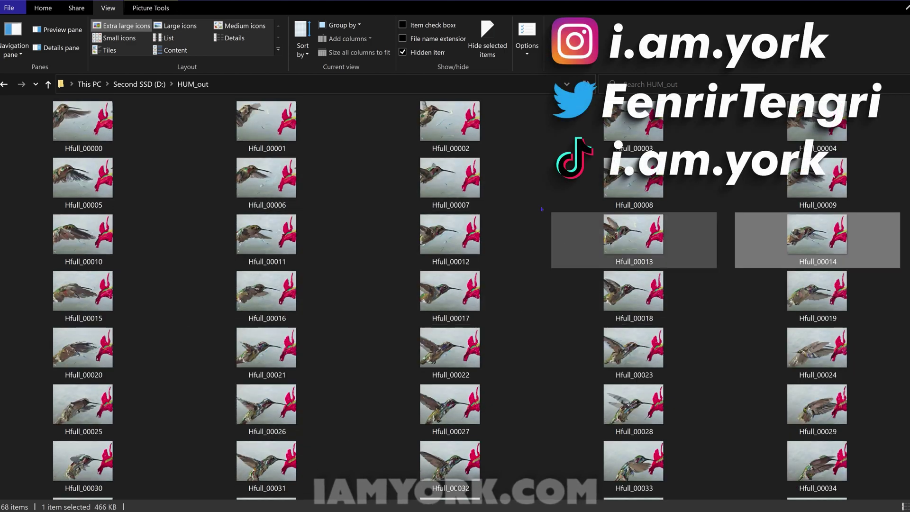